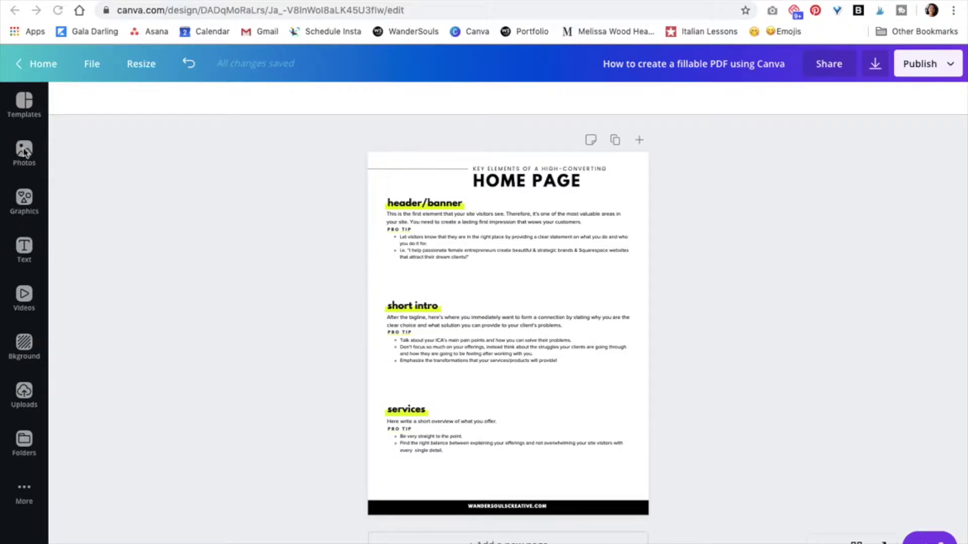
- Open the Graphics library beside the HOME PAGE worksheet
{"action": "left_click", "coordinate": [24, 202]}
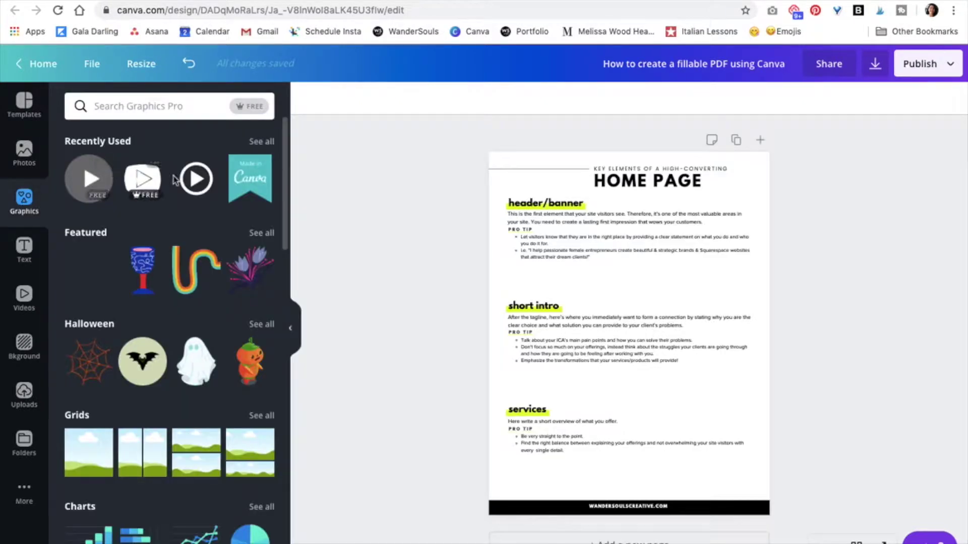
- Add a square shape and stretch it into a wide thin bar below the header/banner tips
{"action": "scroll", "coordinate": [179, 398], "scroll_direction": "down", "scroll_amount": 10}
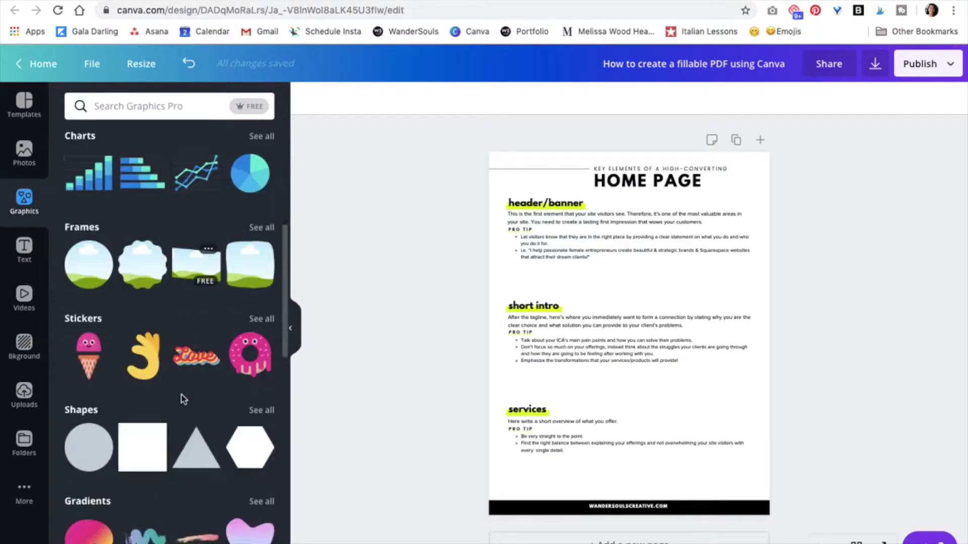
{"action": "left_click", "coordinate": [156, 363]}
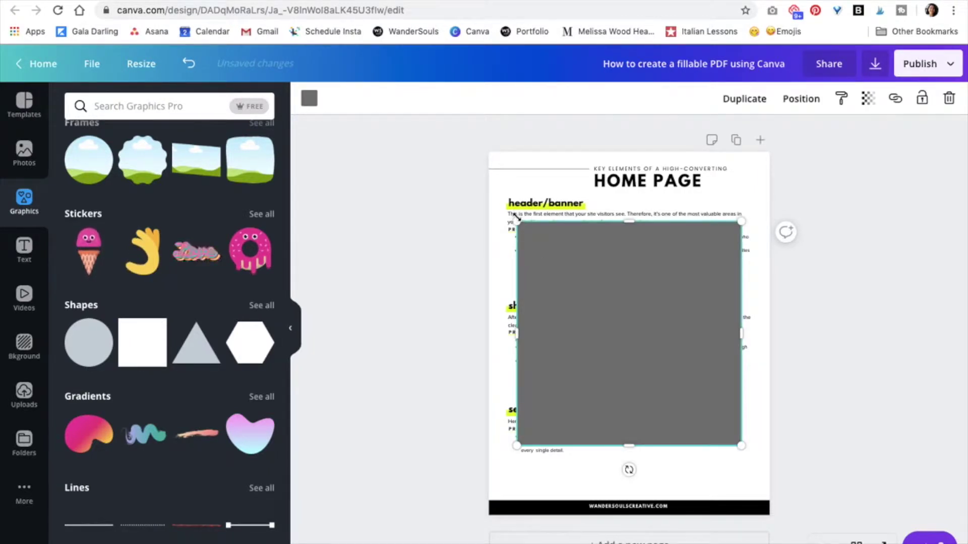
{"action": "left_click_drag", "start_coordinate": [518, 334], "coordinate": [749, 294]}
{"action": "left_click_drag", "start_coordinate": [627, 321], "coordinate": [623, 279]}
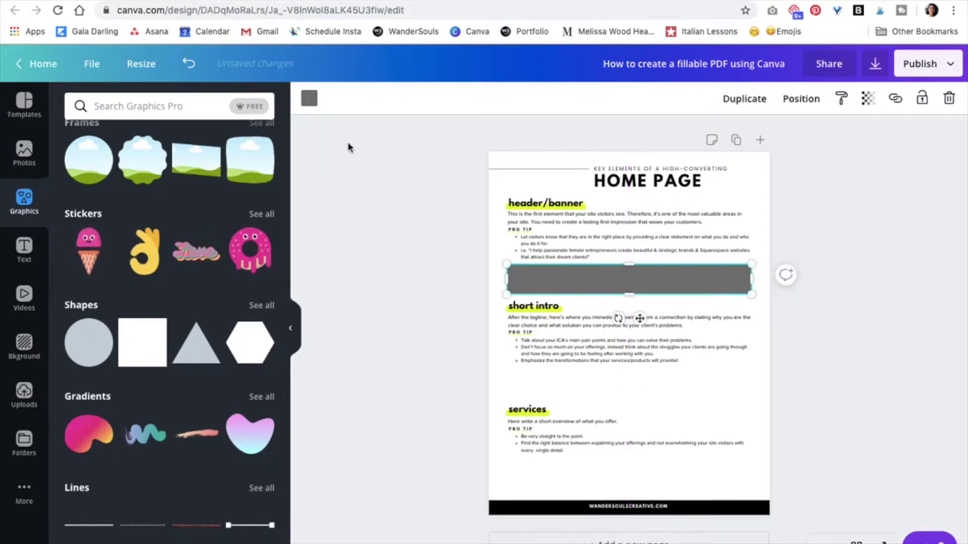
- Recolour the grey bar pale cream from the brand colours
{"action": "left_click", "coordinate": [309, 98]}
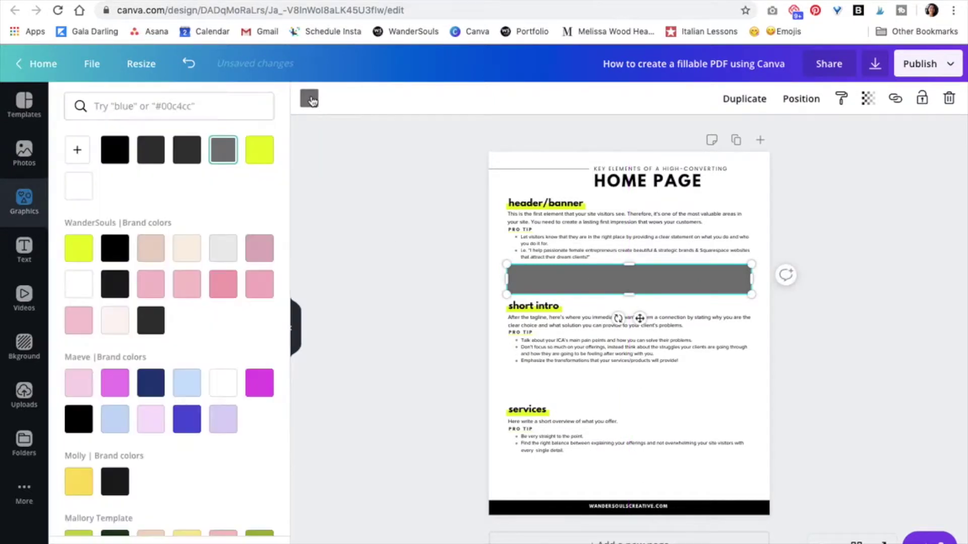
{"action": "left_click", "coordinate": [177, 247]}
{"action": "left_click", "coordinate": [382, 197]}
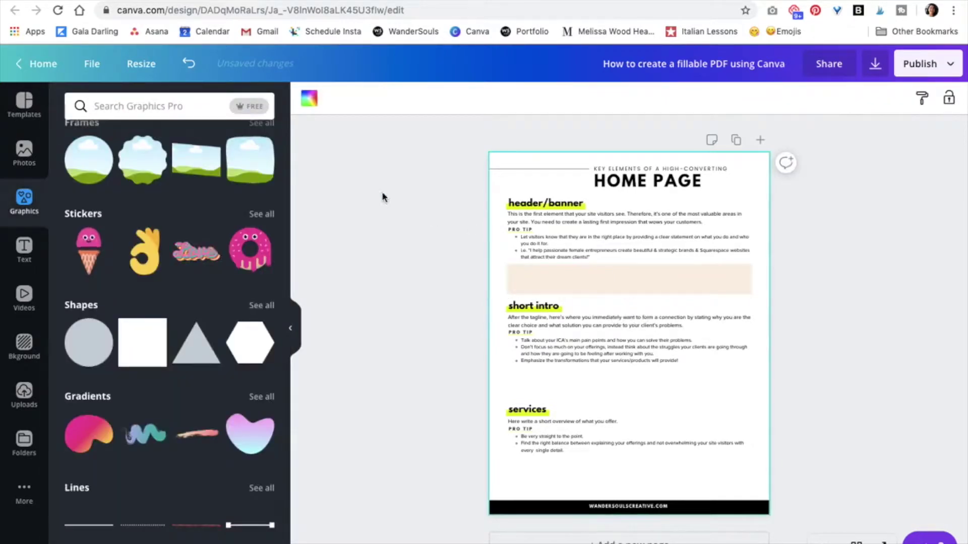
- Duplicate the cream bar twice, placing copies below the short intro and services tips
{"action": "left_click", "coordinate": [654, 278]}
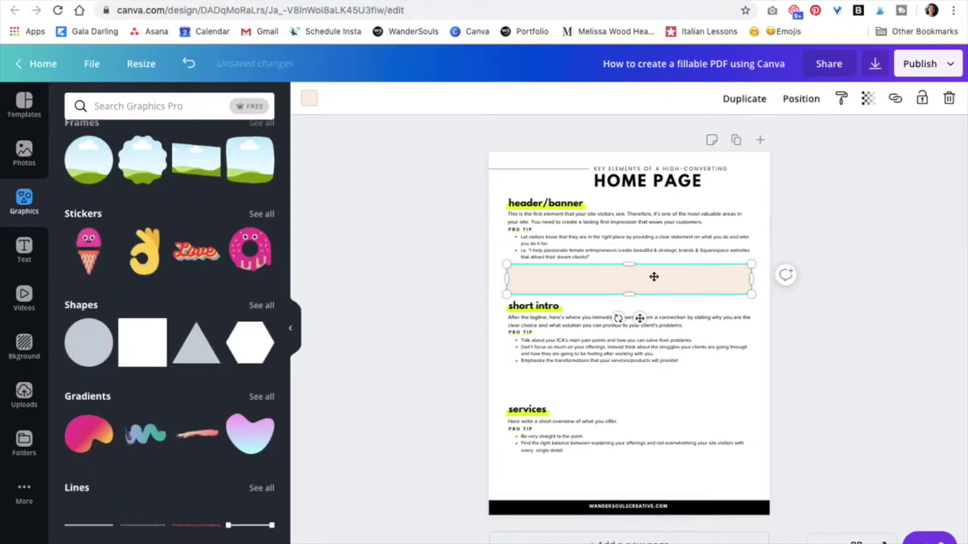
{"action": "left_click", "coordinate": [745, 99]}
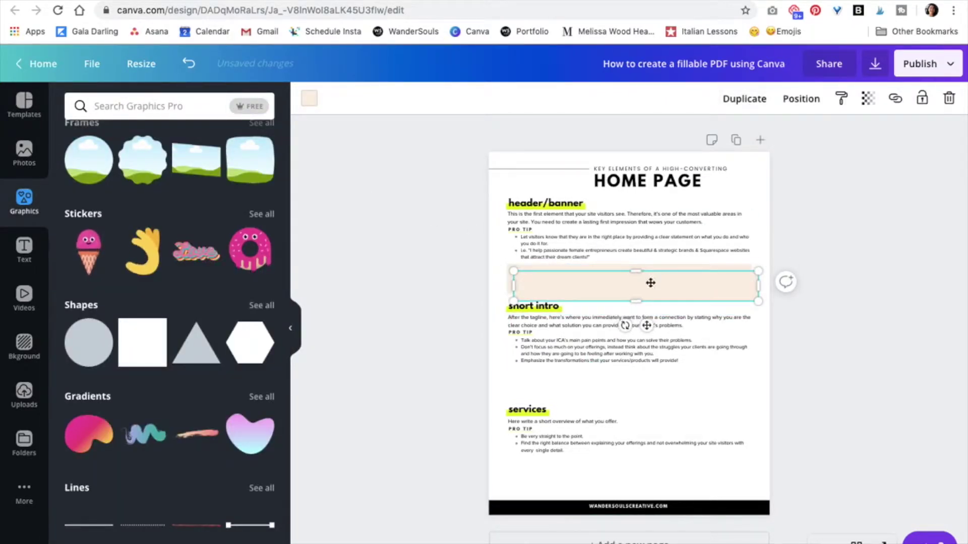
{"action": "left_click_drag", "start_coordinate": [650, 283], "coordinate": [643, 381]}
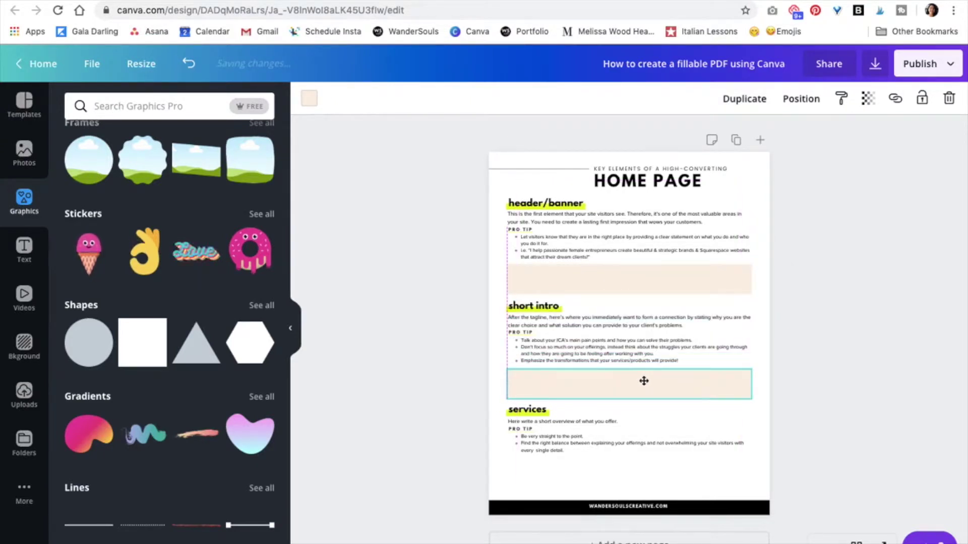
{"action": "left_click", "coordinate": [754, 101]}
{"action": "left_click_drag", "start_coordinate": [618, 388], "coordinate": [613, 477]}
{"action": "left_click", "coordinate": [832, 364]}
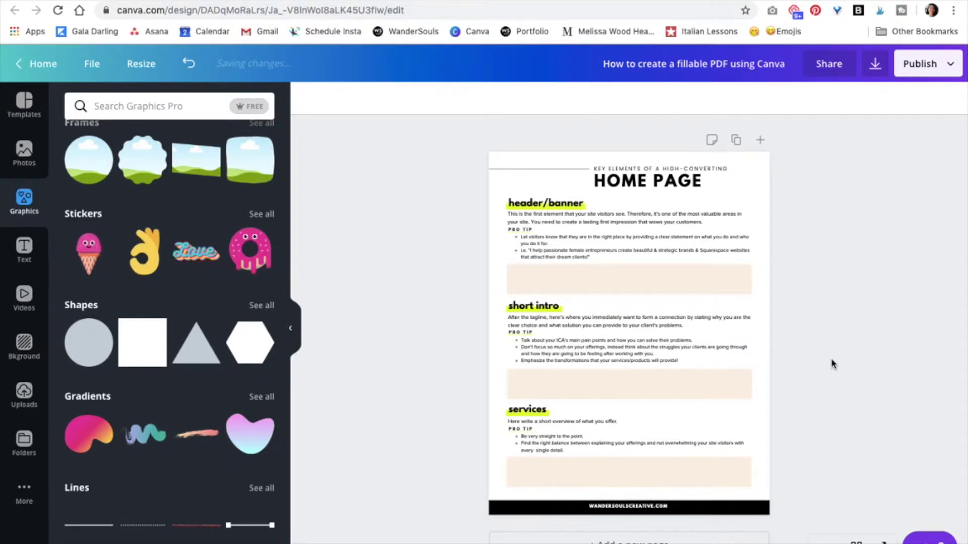
- Download the design as a PDF Standard file
{"action": "left_click", "coordinate": [875, 63]}
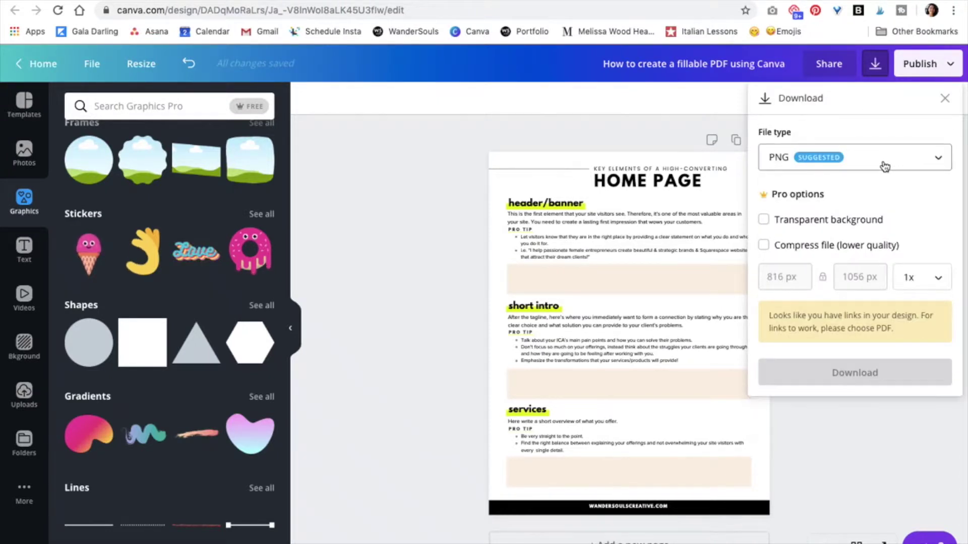
{"action": "left_click", "coordinate": [885, 166]}
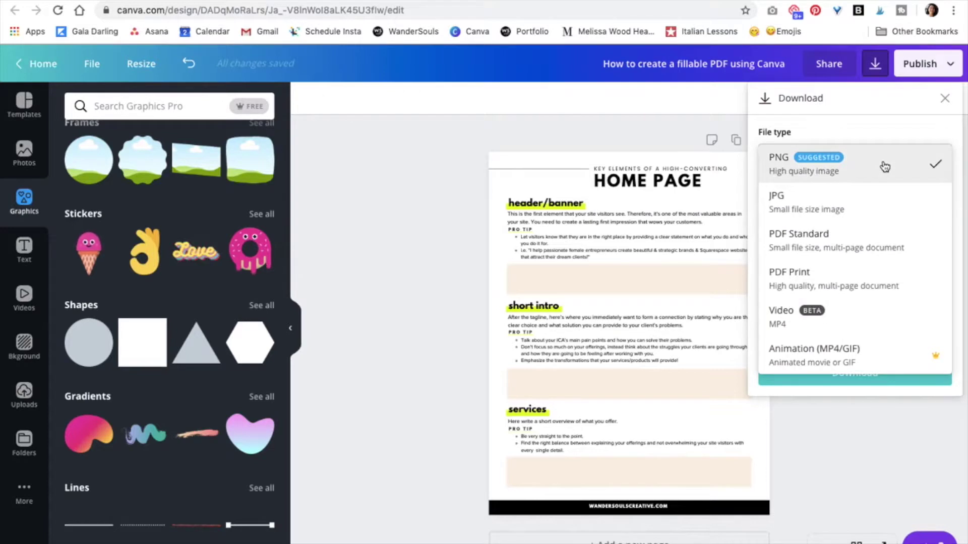
{"action": "left_click", "coordinate": [842, 243]}
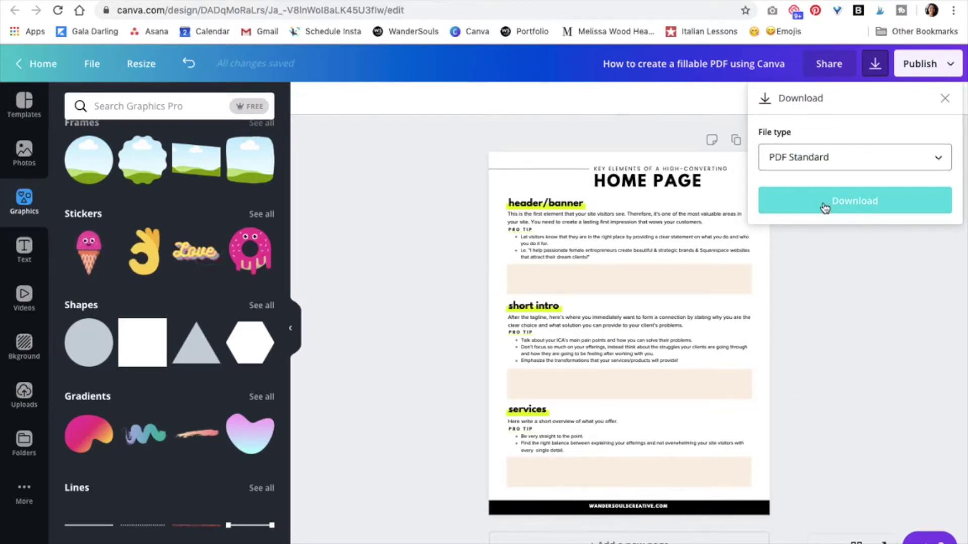
{"action": "left_click", "coordinate": [824, 207]}
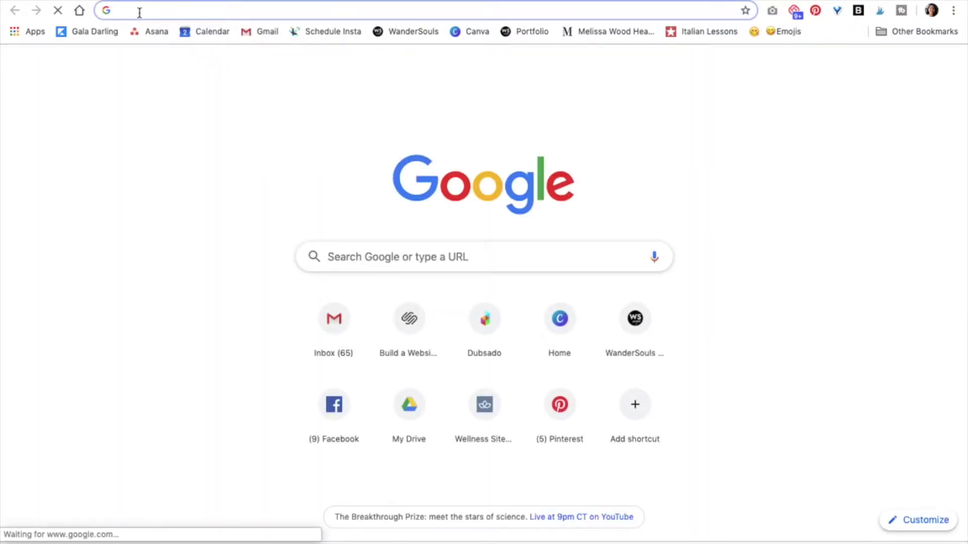
- Go to pdfescape.com in the new browser tab
{"action": "type", "text": "pdfescape.com"}
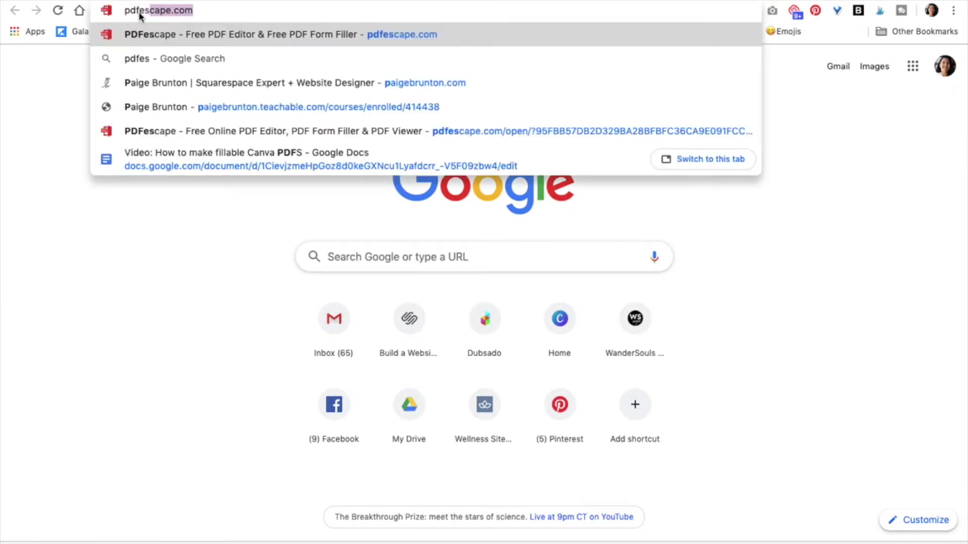
{"action": "key", "text": "Return"}
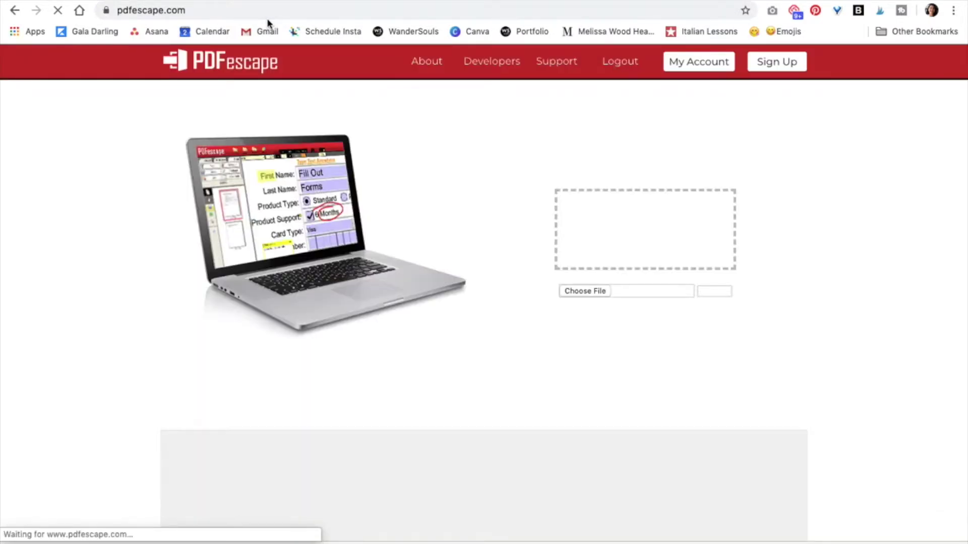
{"action": "mouse_move", "coordinate": [229, 202]}
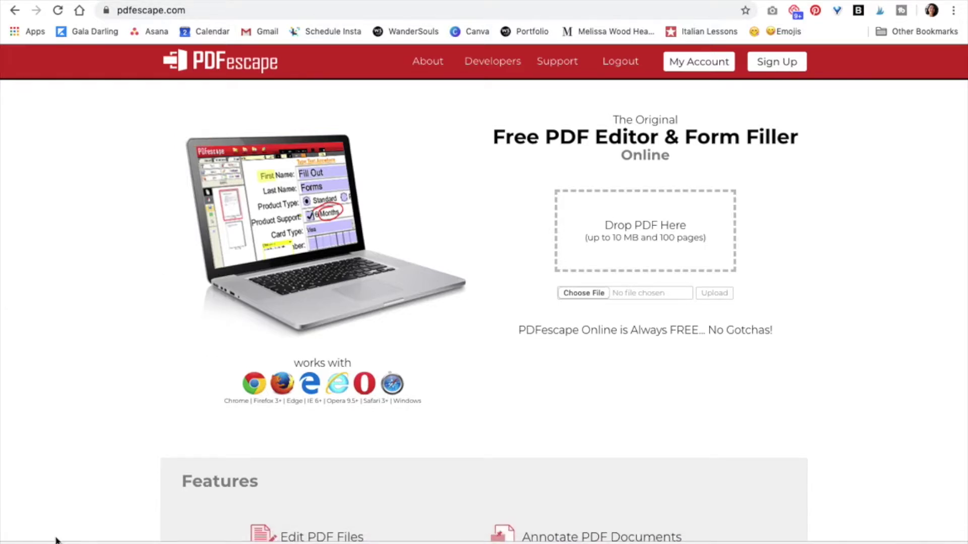
- Upload the exported PDF and draw a Text Paragraph form field over the header/banner box
{"action": "left_click_drag", "start_coordinate": [96, 529], "coordinate": [630, 217]}
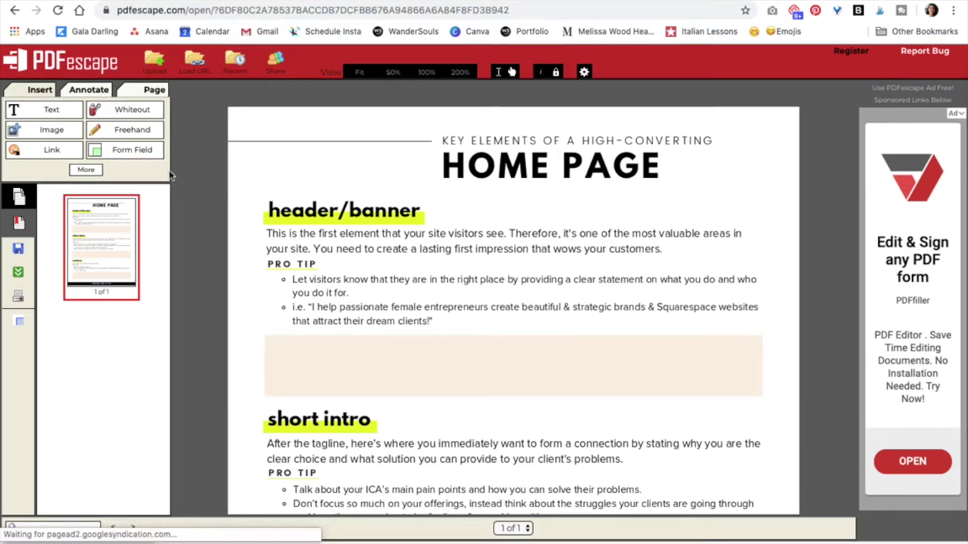
{"action": "left_click", "coordinate": [143, 154]}
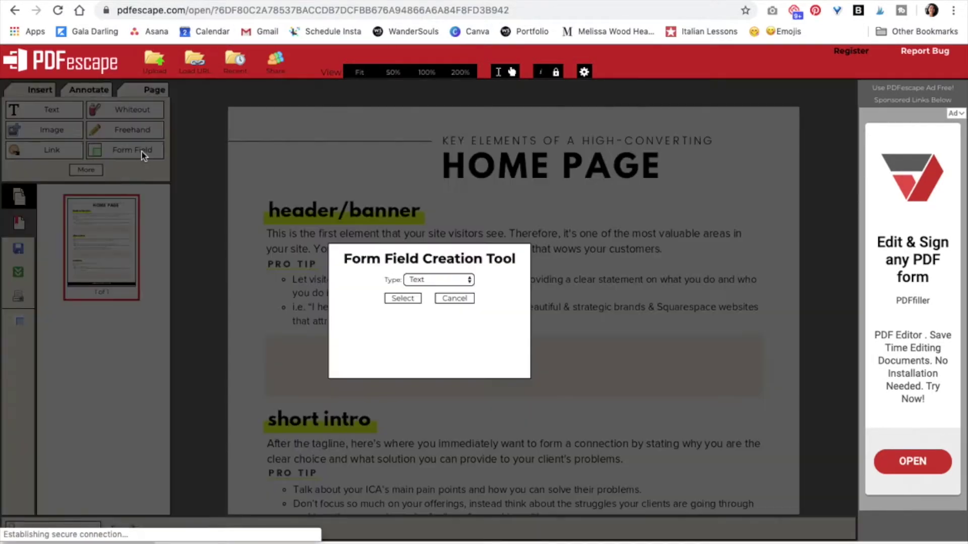
{"action": "left_click", "coordinate": [468, 281]}
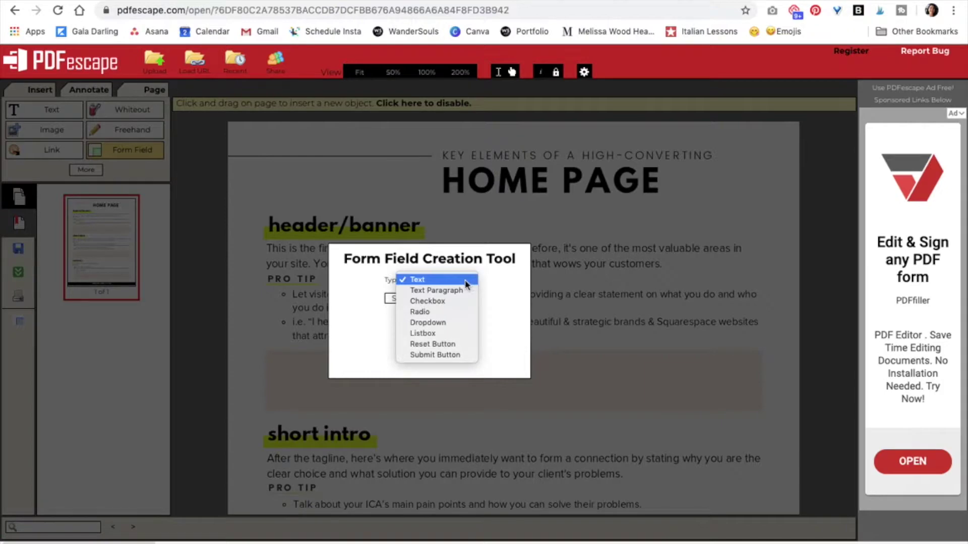
{"action": "left_click", "coordinate": [452, 291]}
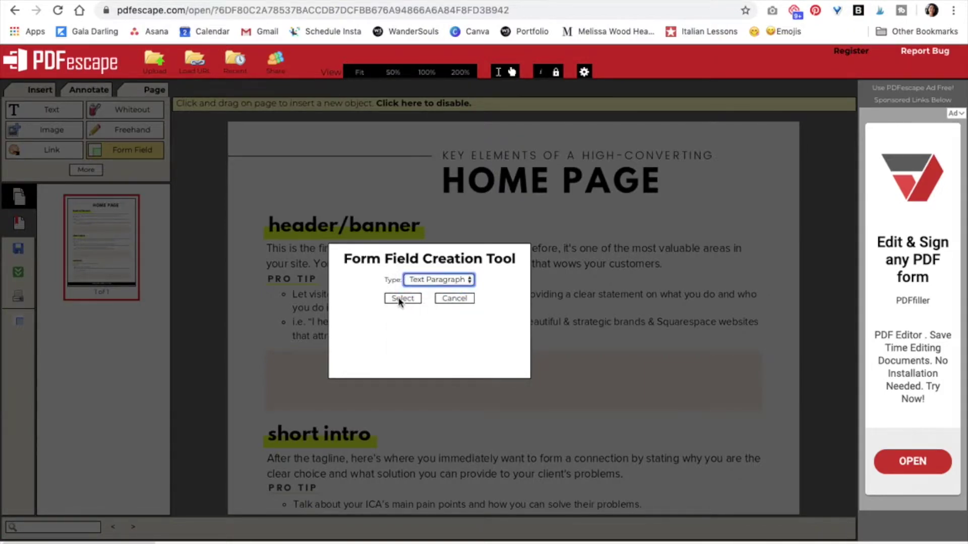
{"action": "left_click", "coordinate": [402, 299]}
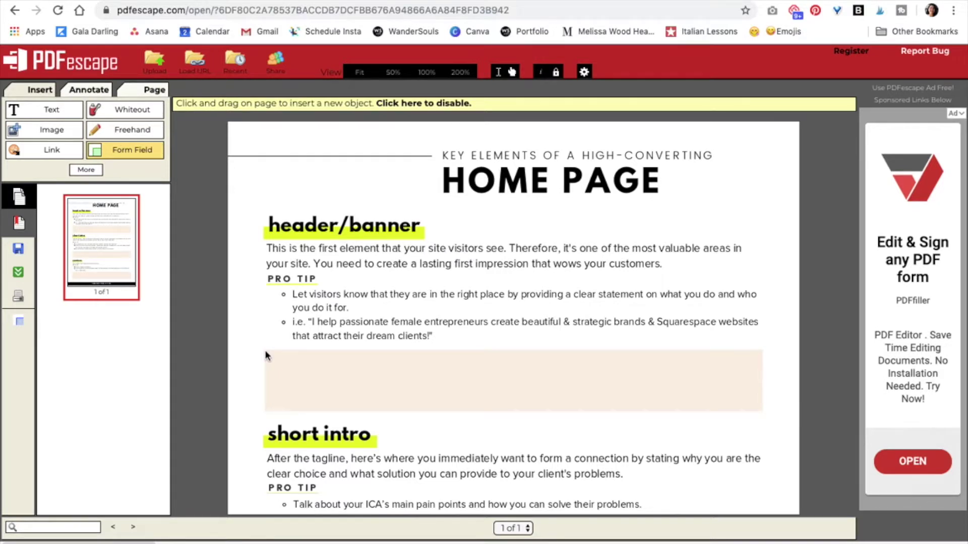
{"action": "left_click_drag", "start_coordinate": [266, 355], "coordinate": [765, 414]}
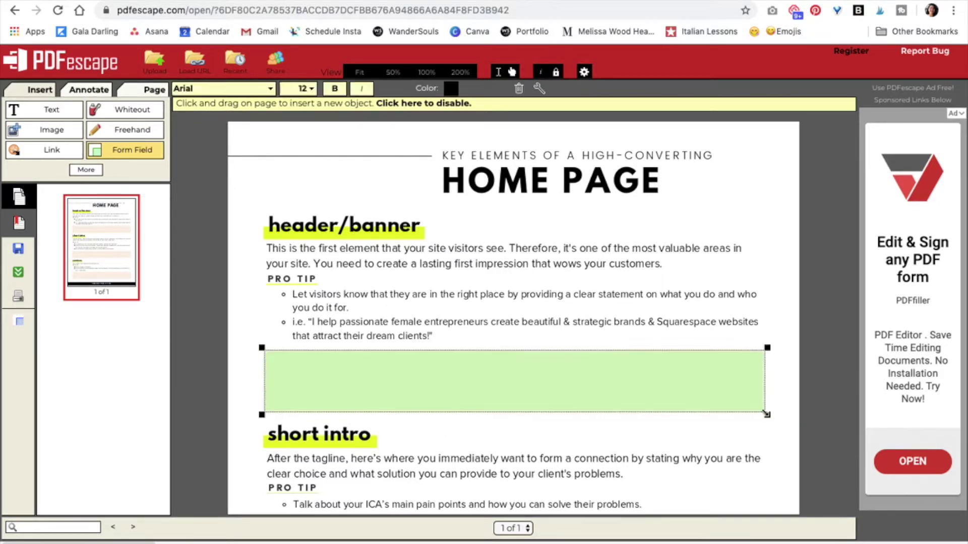
- Stretch the field over the whole box and set its text to Verdana, size 11, black
{"action": "mouse_move", "coordinate": [767, 348]}
{"action": "left_mouse_down"}
{"action": "mouse_move", "coordinate": [680, 372]}
{"action": "mouse_move", "coordinate": [773, 323]}
{"action": "mouse_move", "coordinate": [711, 349]}
{"action": "mouse_move", "coordinate": [766, 348]}
{"action": "left_mouse_up"}
{"action": "left_click", "coordinate": [271, 89]}
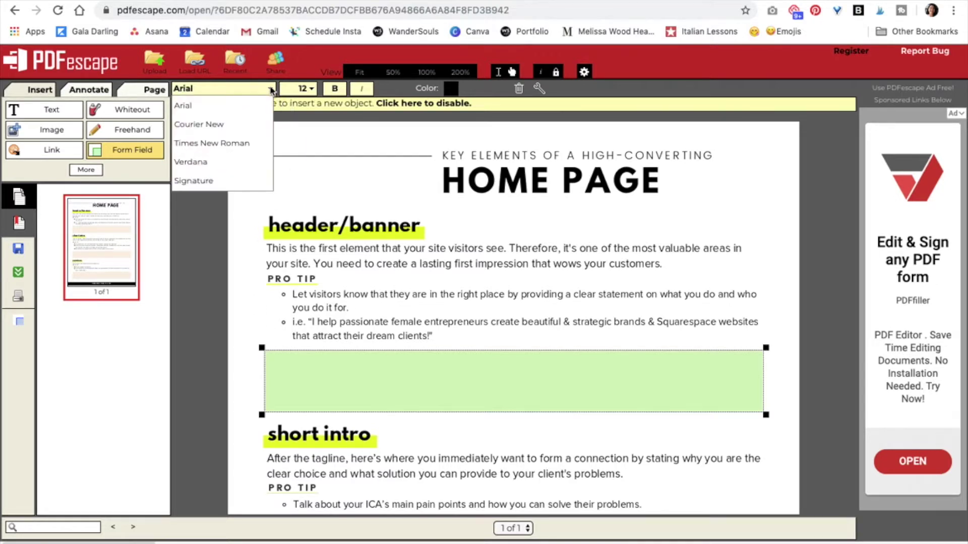
{"action": "left_click", "coordinate": [201, 162]}
{"action": "left_click", "coordinate": [310, 90]}
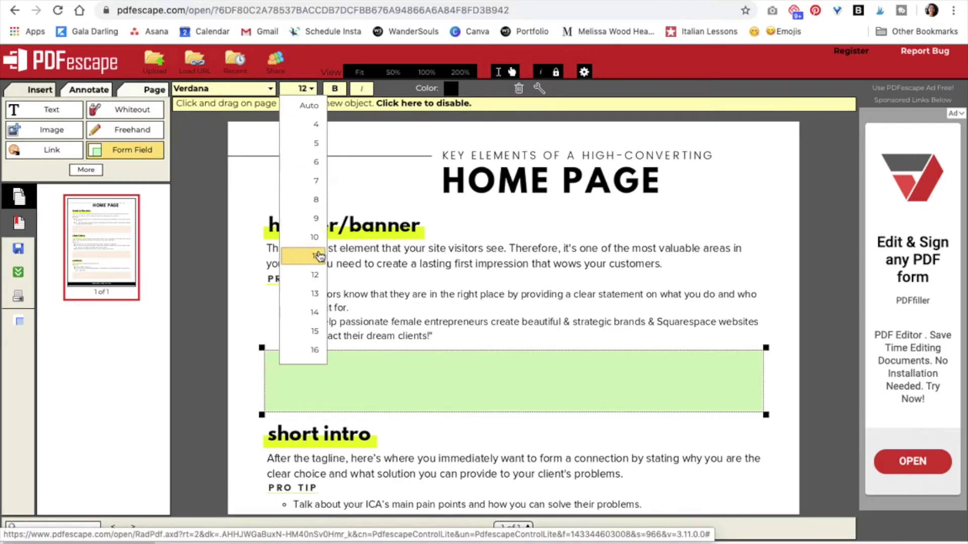
{"action": "left_click", "coordinate": [315, 256]}
{"action": "left_click", "coordinate": [451, 89]}
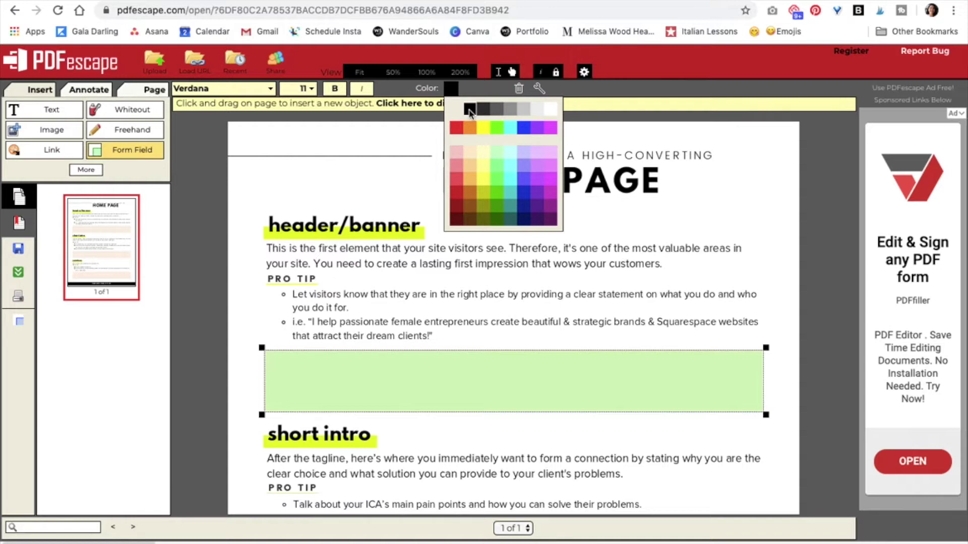
{"action": "left_click", "coordinate": [469, 109]}
{"action": "left_click", "coordinate": [295, 370]}
{"action": "scroll", "coordinate": [292, 361], "scroll_direction": "down", "scroll_amount": 1}
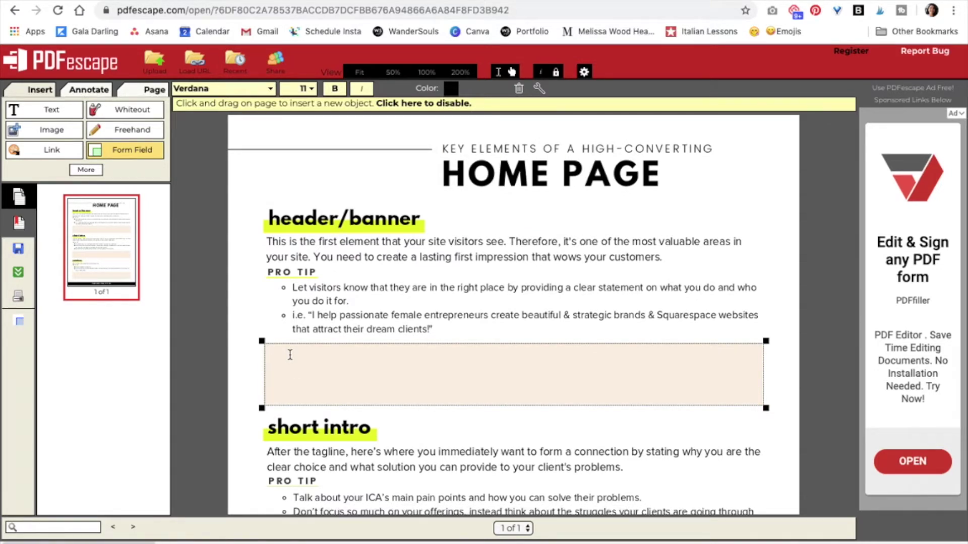
- Duplicate the form field and move the copy over the short intro box
{"action": "right_click", "coordinate": [290, 355]}
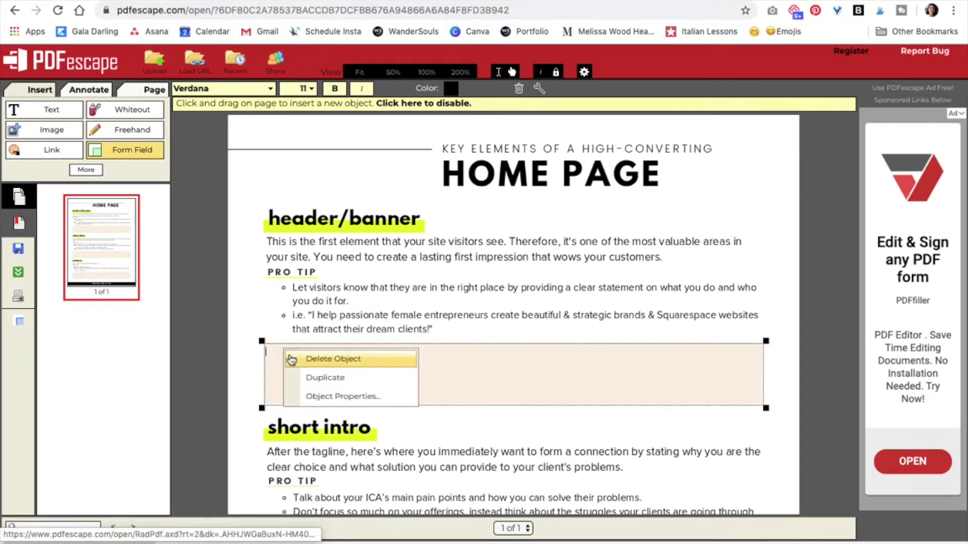
{"action": "left_click", "coordinate": [325, 377]}
{"action": "left_click_drag", "start_coordinate": [325, 377], "coordinate": [422, 440]}
{"action": "scroll", "coordinate": [426, 372], "scroll_direction": "down", "scroll_amount": 3}
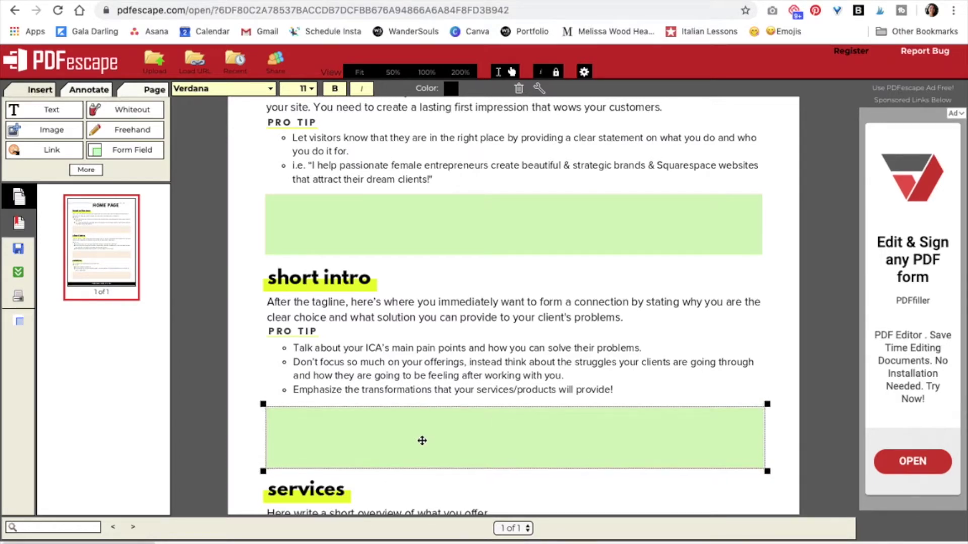
{"action": "scroll", "coordinate": [422, 440], "scroll_direction": "down", "scroll_amount": 3}
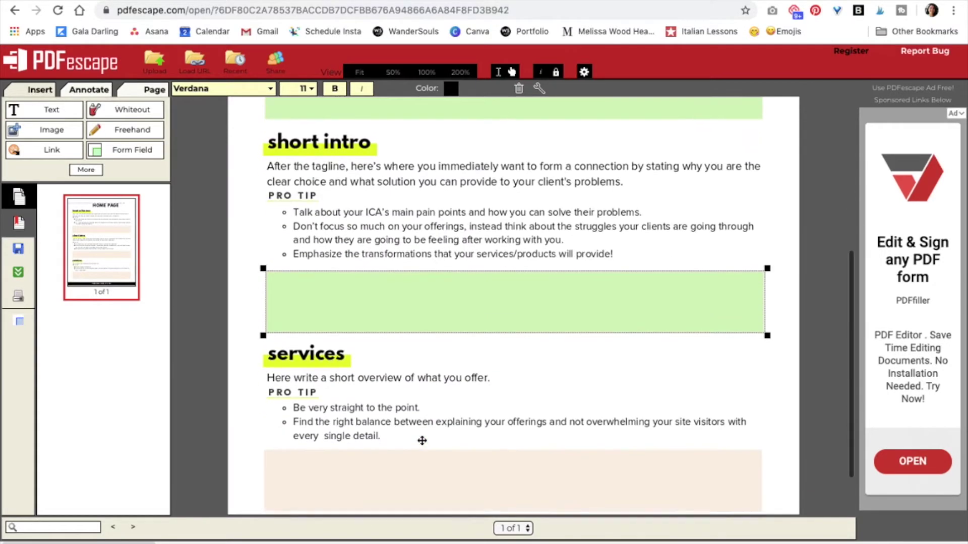
- Duplicate the field again and place the copy over the services box
{"action": "right_click", "coordinate": [409, 299]}
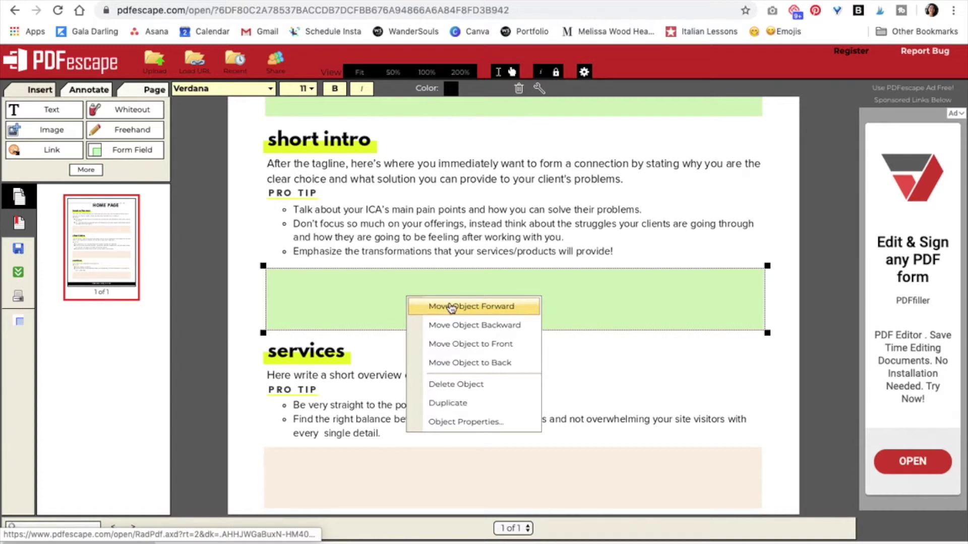
{"action": "left_click", "coordinate": [459, 402]}
{"action": "scroll", "coordinate": [454, 352], "scroll_direction": "down", "scroll_amount": 1}
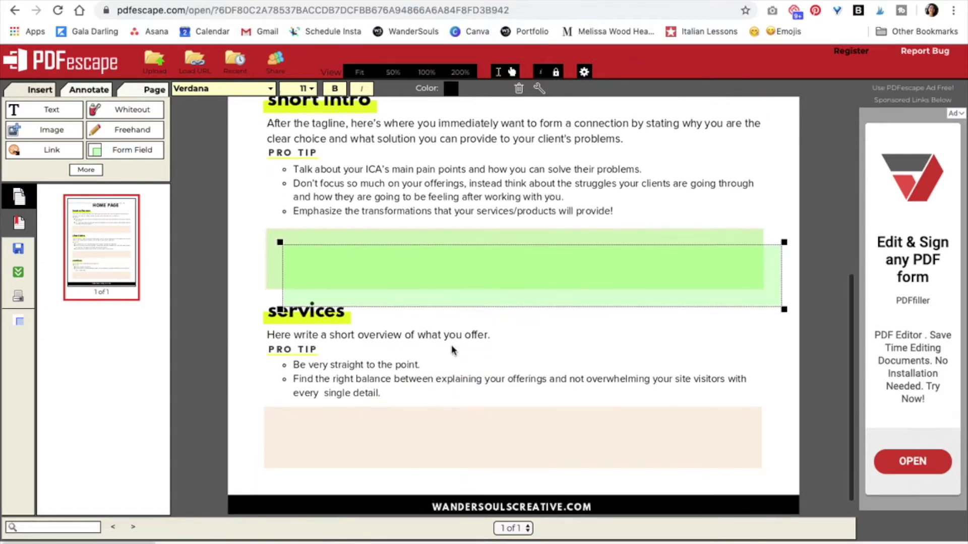
{"action": "left_click_drag", "start_coordinate": [447, 248], "coordinate": [428, 410]}
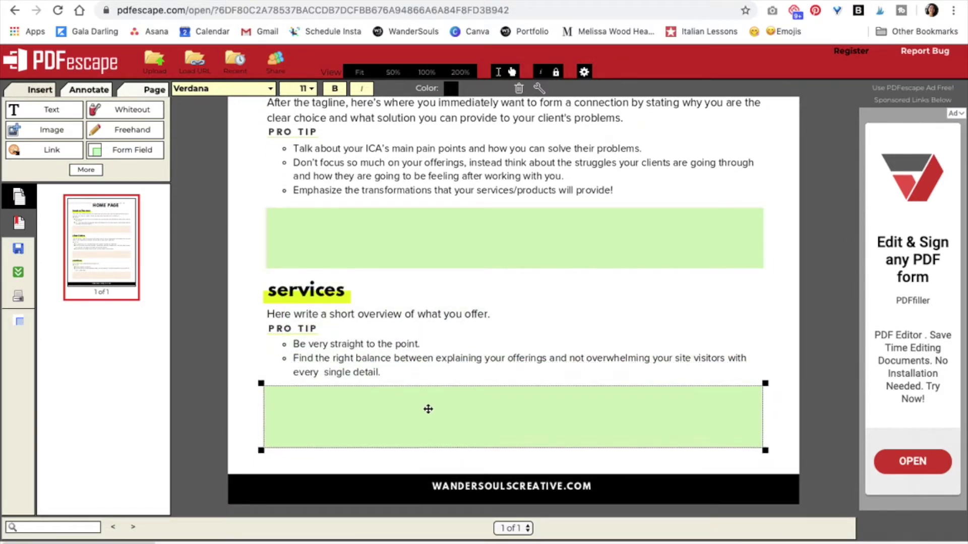
{"action": "left_click", "coordinate": [789, 306]}
{"action": "scroll", "coordinate": [790, 307], "scroll_direction": "up", "scroll_amount": 5}
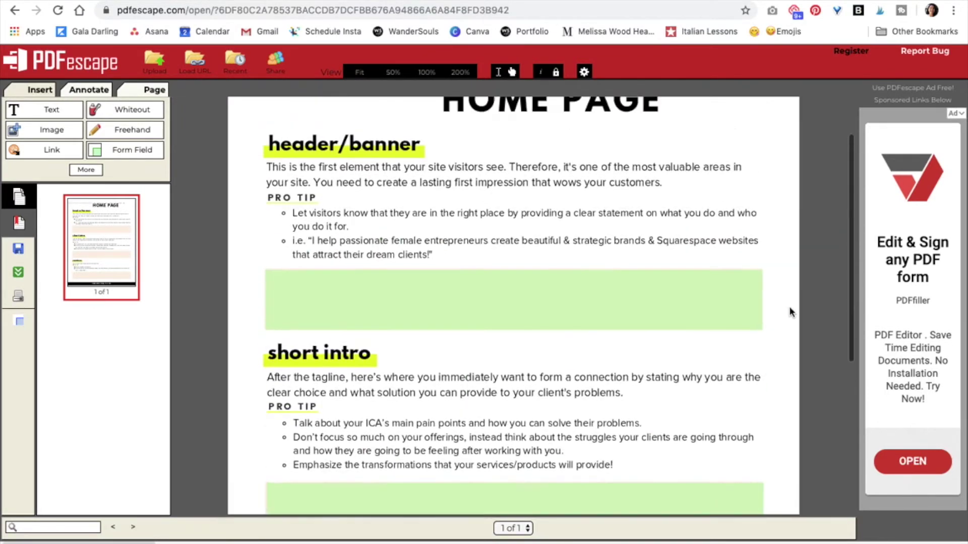
{"action": "scroll", "coordinate": [789, 307], "scroll_direction": "down", "scroll_amount": 5}
{"action": "scroll", "coordinate": [756, 303], "scroll_direction": "up", "scroll_amount": 6}
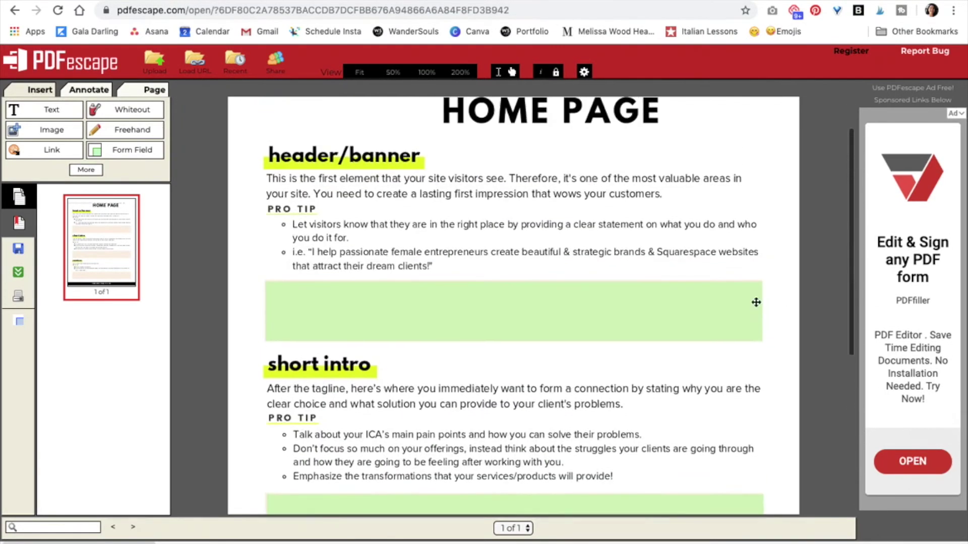
- Save and download the fillable PDF, then click into its header/banner field
{"action": "left_click", "coordinate": [19, 278]}
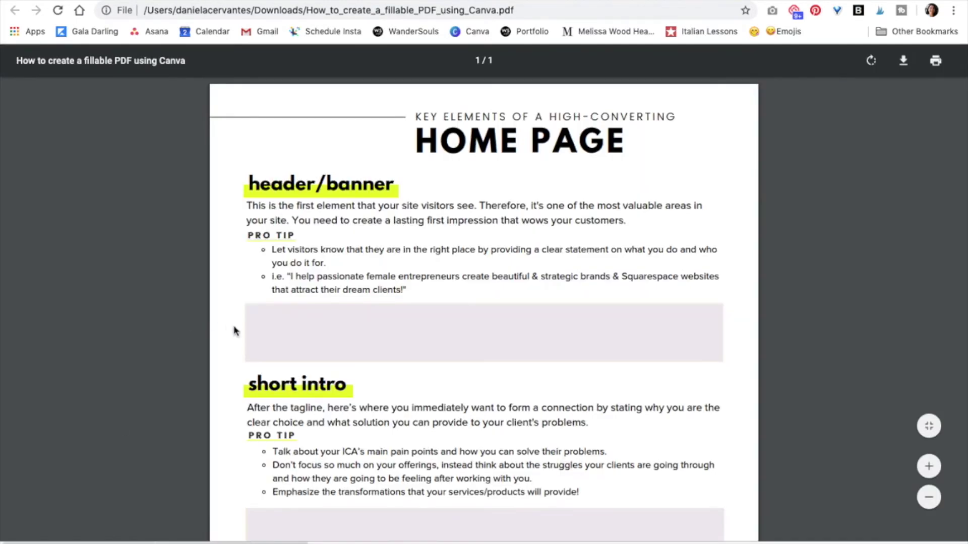
{"action": "left_click", "coordinate": [269, 316]}
- Type 'I can type!!!' in the header/banner field and 'AMAZING!' in the short intro field
{"action": "type", "text": "I can type!!!"}
{"action": "scroll", "coordinate": [358, 363], "scroll_direction": "down", "scroll_amount": 3}
{"action": "left_click", "coordinate": [325, 382]}
{"action": "type", "text": "AM"}
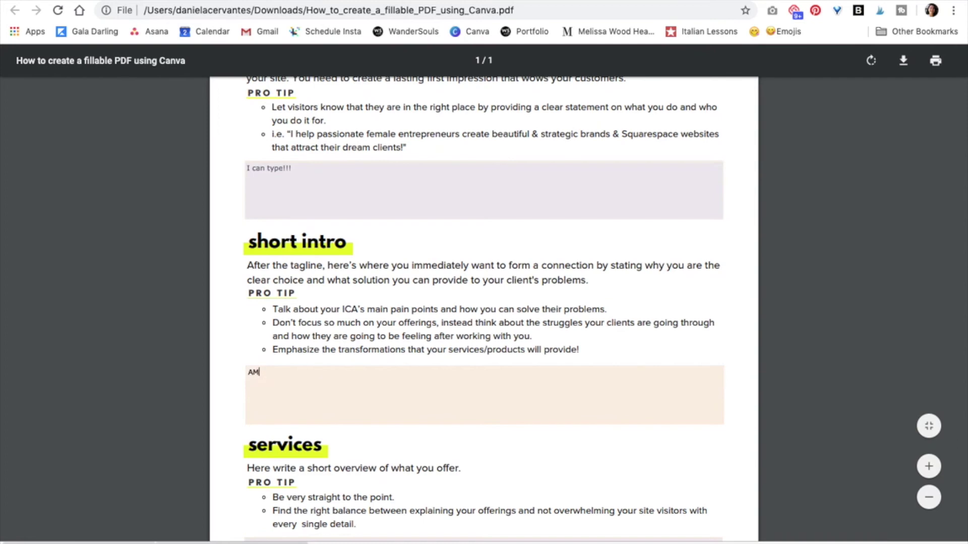
{"action": "type", "text": "AZING!"}
{"action": "scroll", "coordinate": [531, 372], "scroll_direction": "down", "scroll_amount": 3}
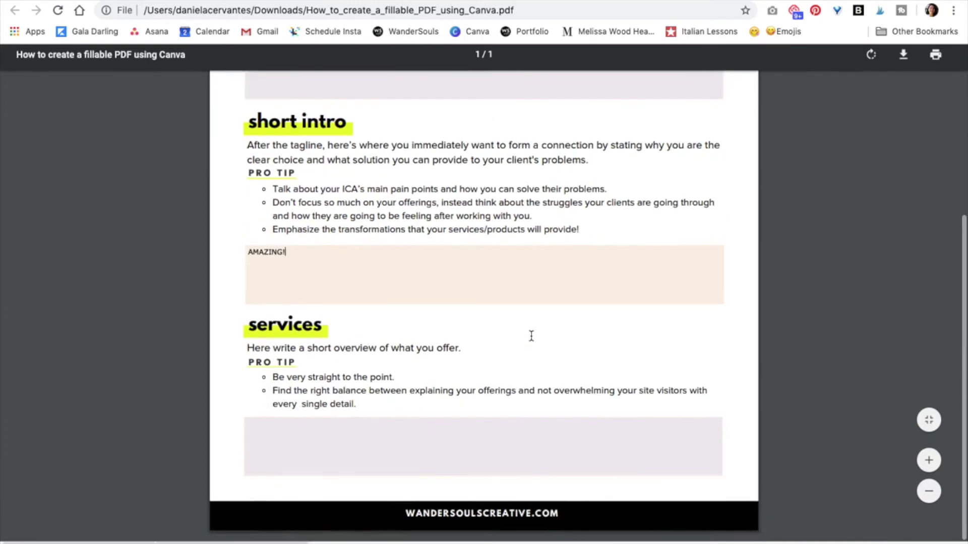
{"action": "scroll", "coordinate": [531, 336], "scroll_direction": "up", "scroll_amount": 5}
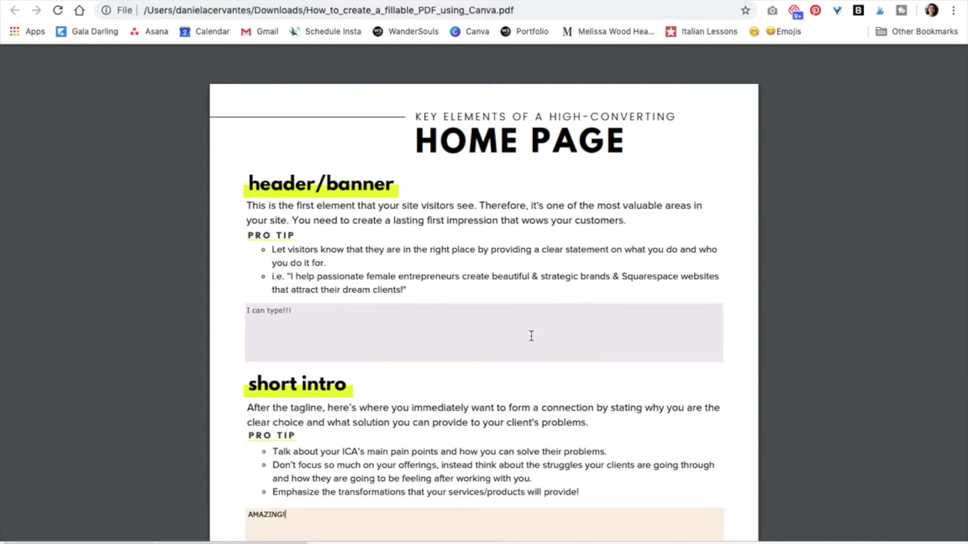